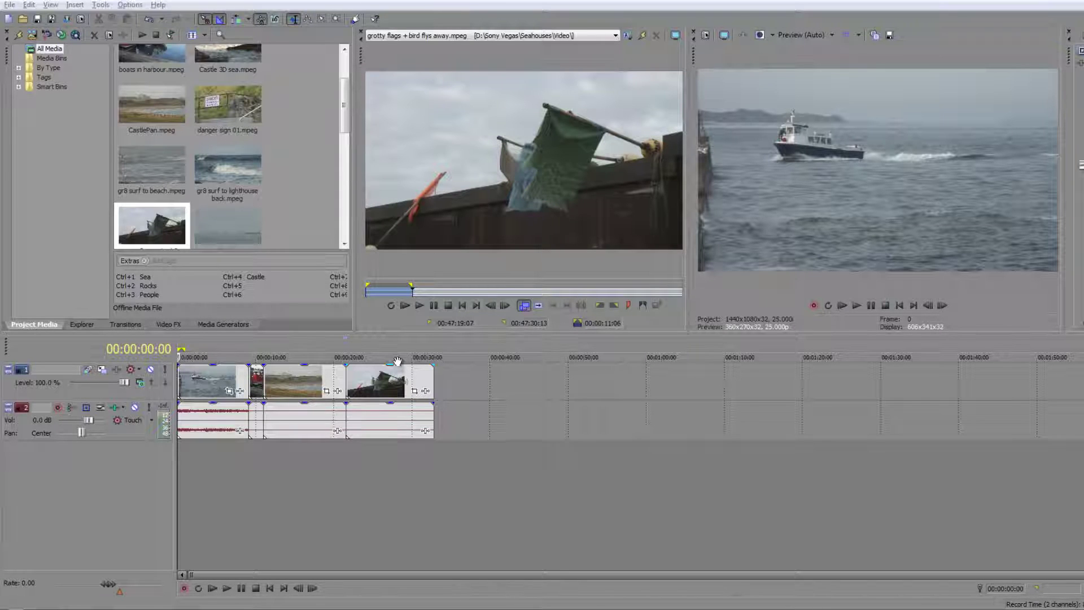
Step: Add a marker labelled 'Colour correct this shot' on the flag clip near 26 seconds
click(387, 384)
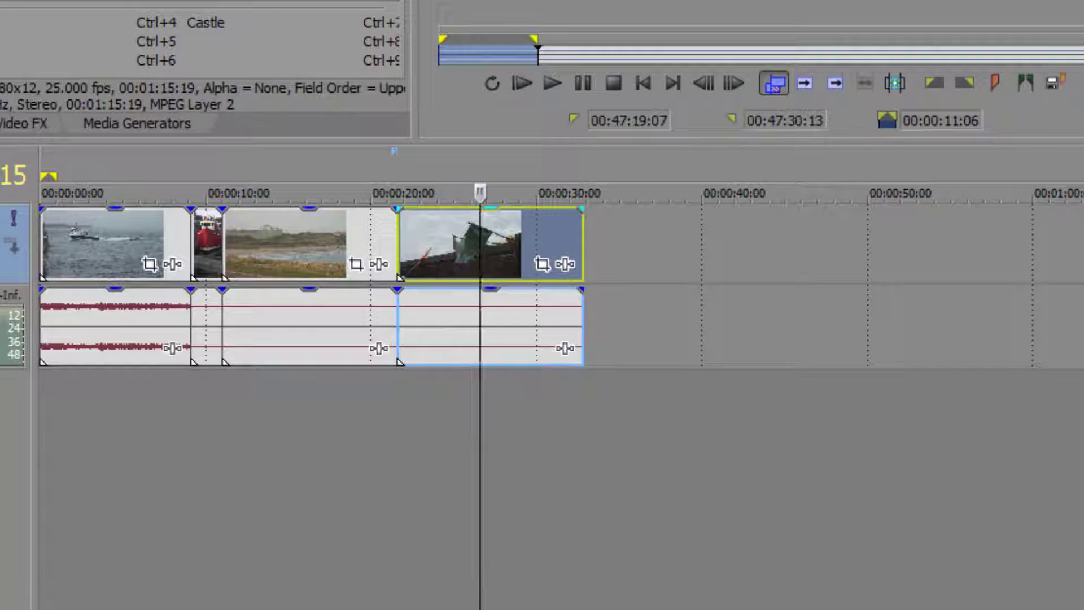
key(m)
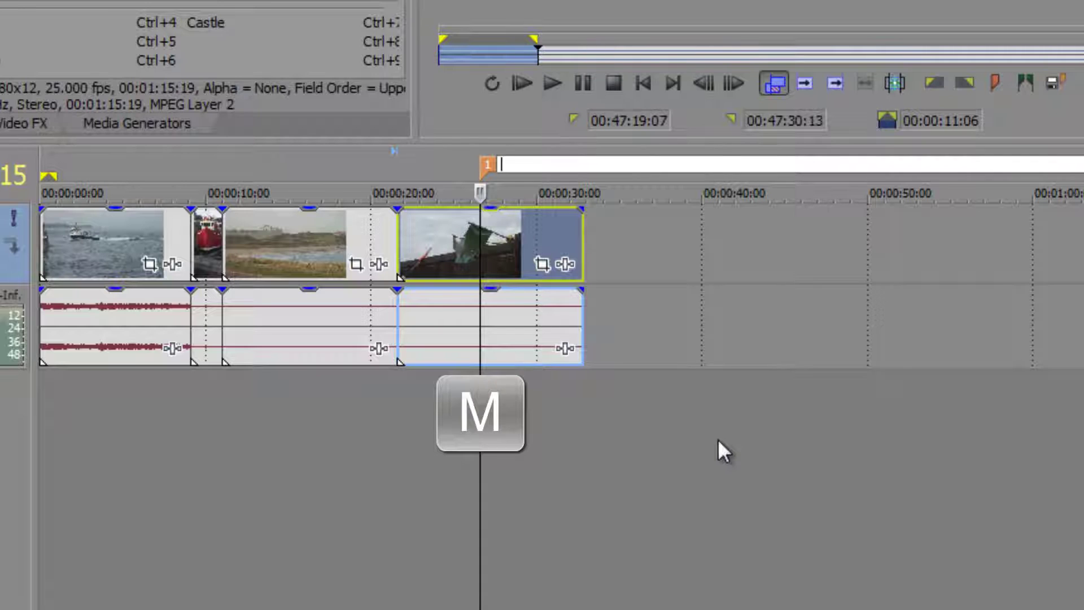
text(Co)
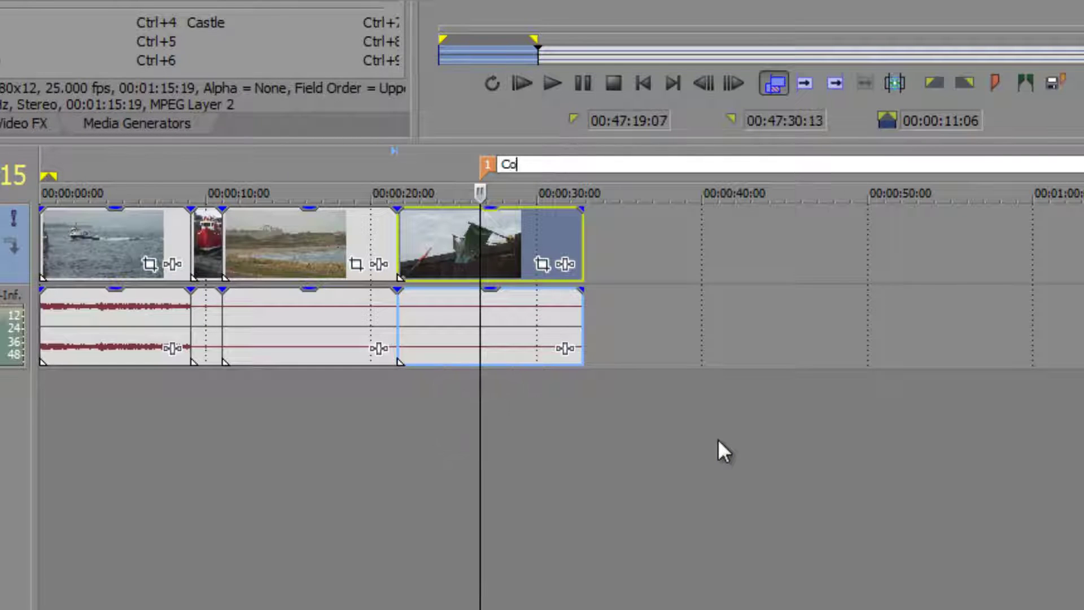
text(lour correct th)
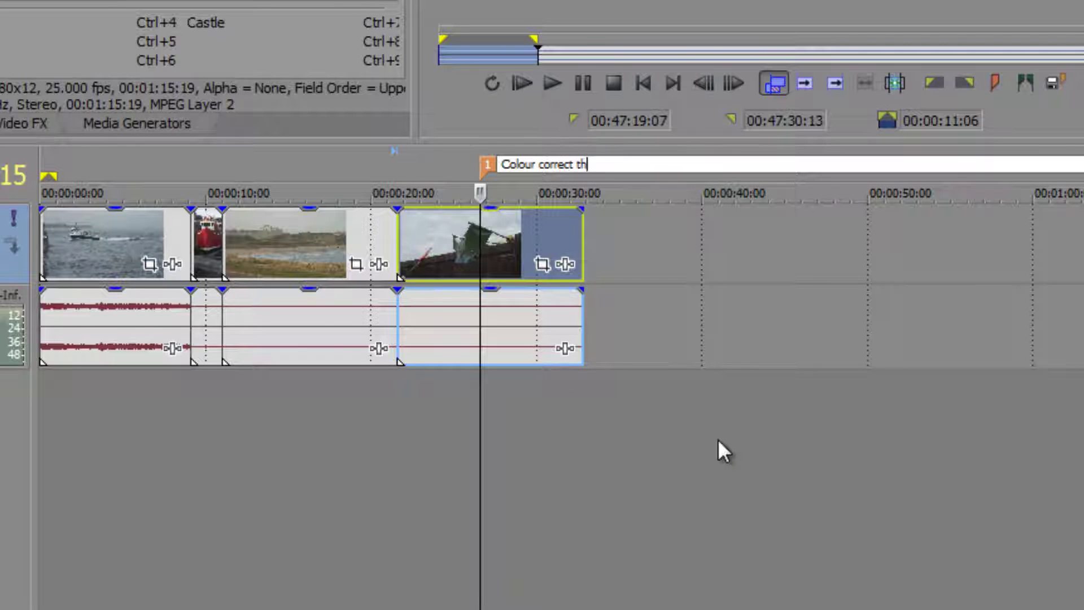
text(is shot)
key(Return)
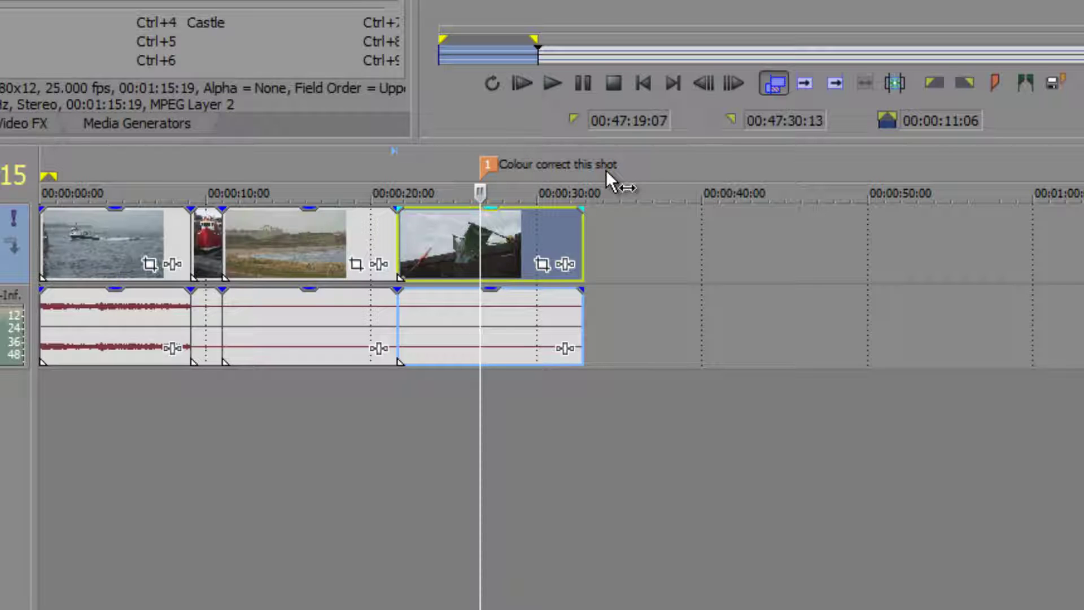
Step: Jump to marker 1 and trim the beach clip's edge frame by frame with the keypad
click(296, 242)
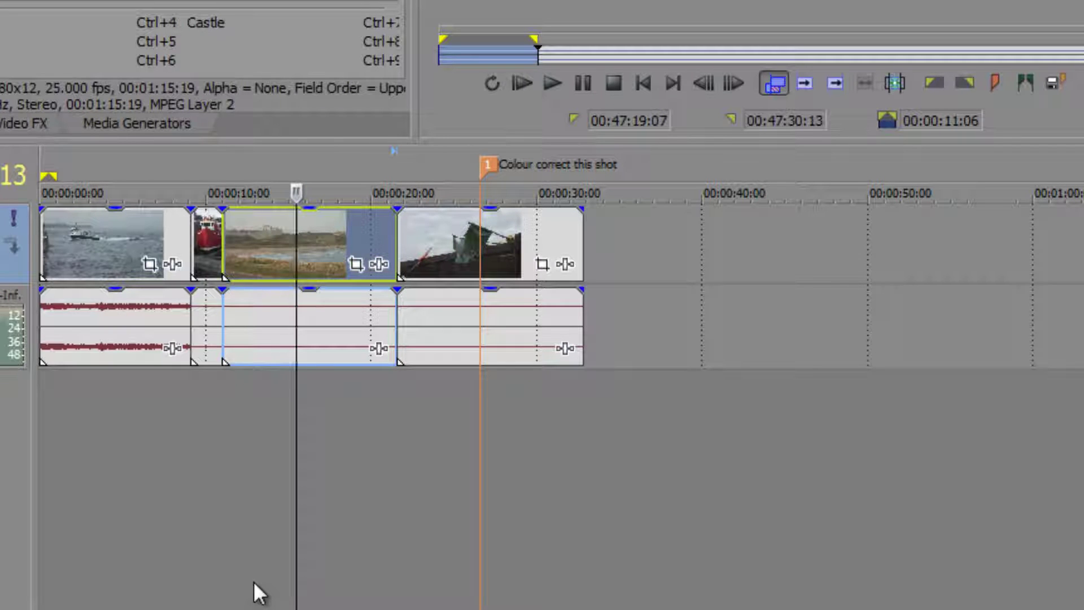
key(1)
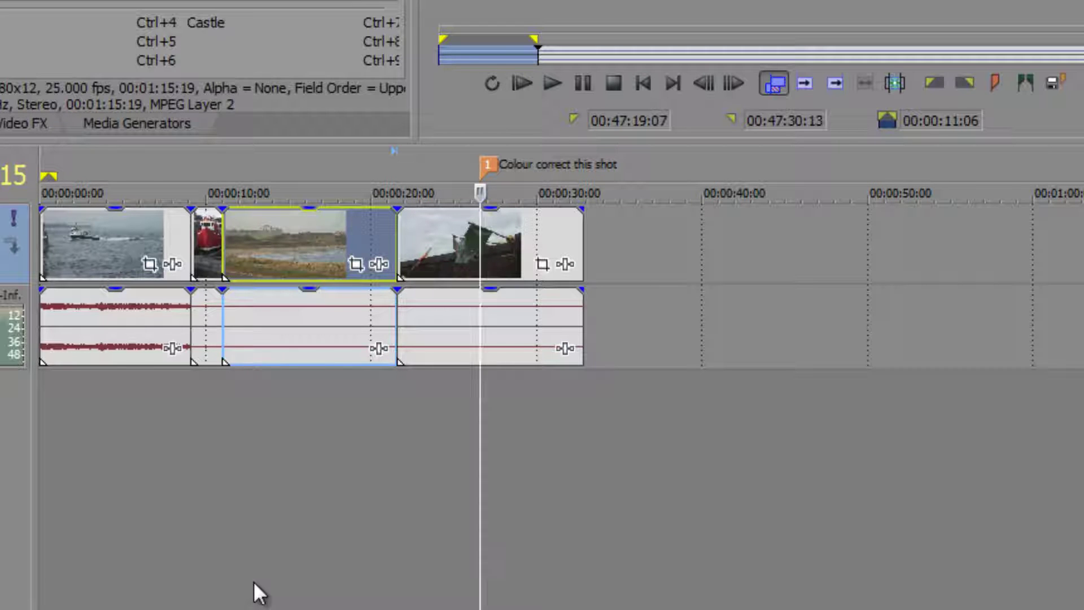
key(KP_1)
key(KP_1)
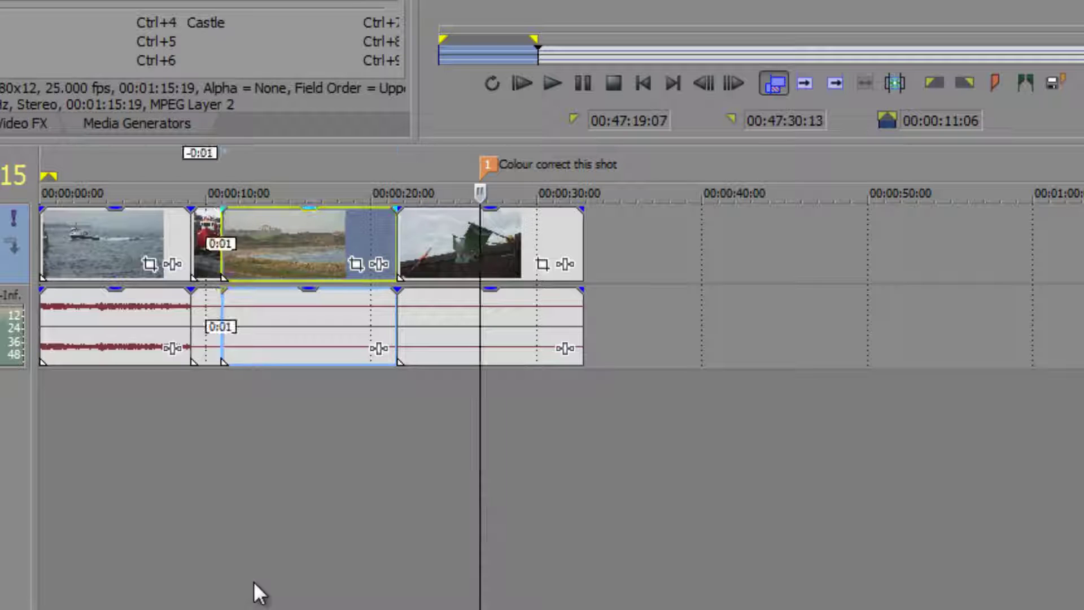
key(KP_1)
key(KP_1)
key(KP_1)
key(KP_1)
key(KP_1)
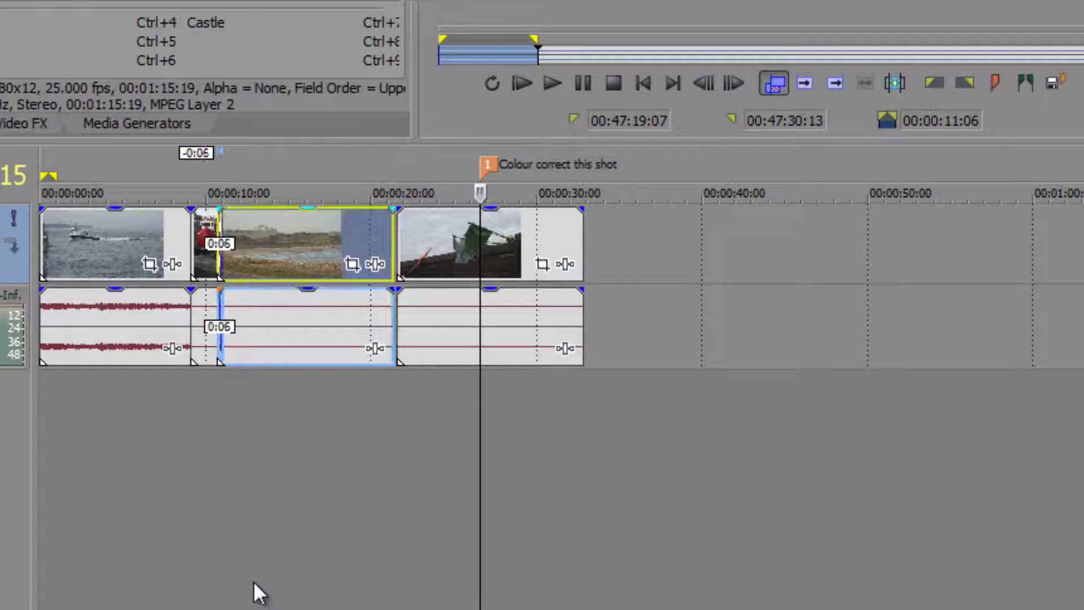
key(KP_1)
key(KP_1)
key(KP_1)
key(KP_1)
key(KP_1)
key(KP_1)
key(KP_1)
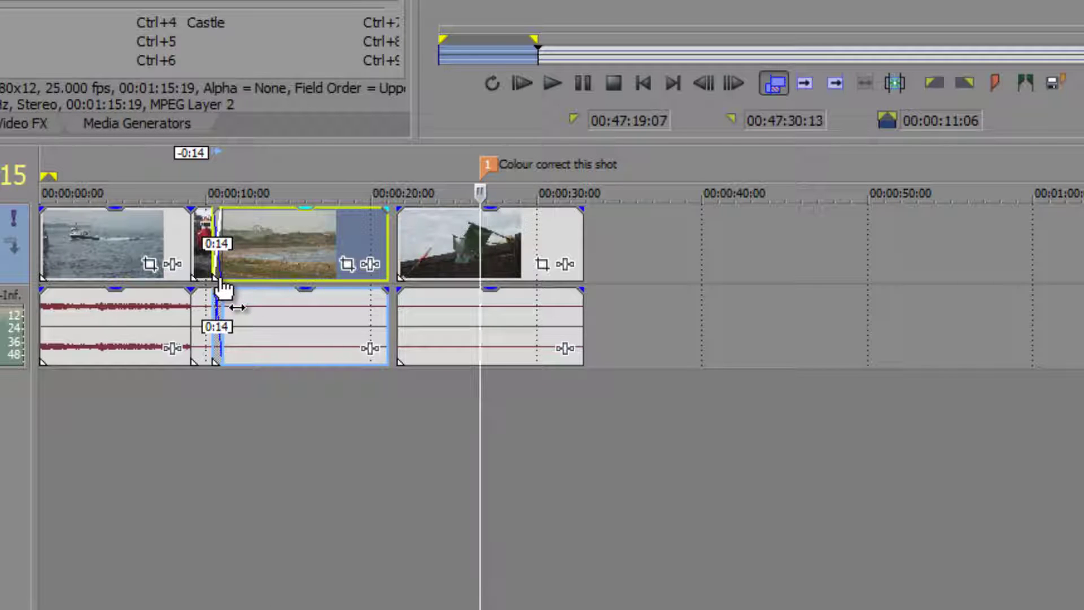
key(KP_3)
key(KP_3)
key(KP_3)
key(KP_3)
key(KP_3)
key(KP_3)
key(KP_3)
key(KP_3)
key(KP_3)
key(KP_3)
key(KP_3)
key(KP_3)
key(KP_3)
key(KP_3)
key(KP_3)
key(KP_3)
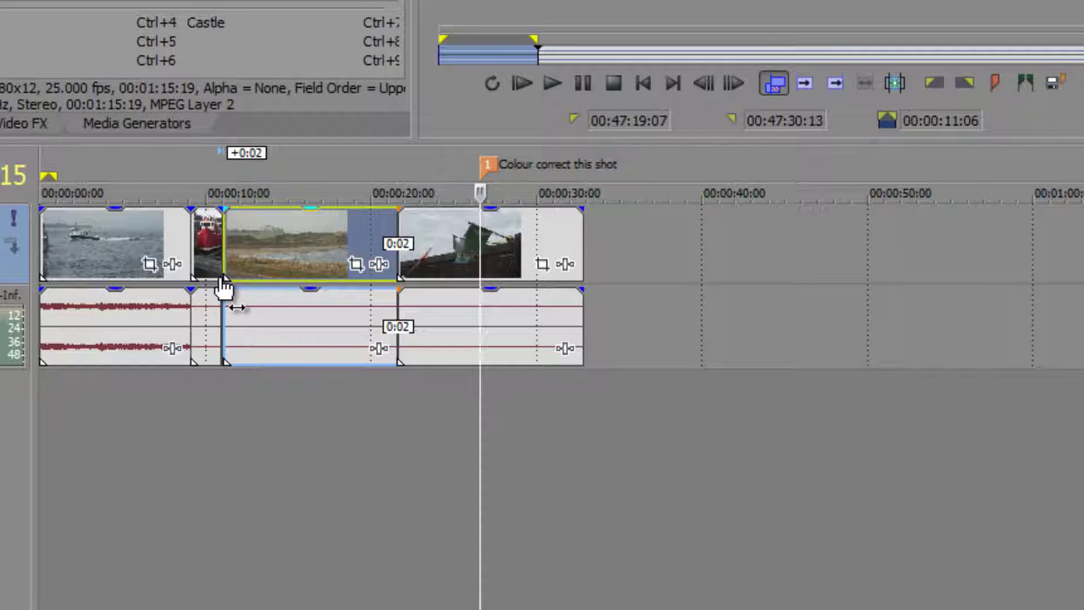
key(KP_1)
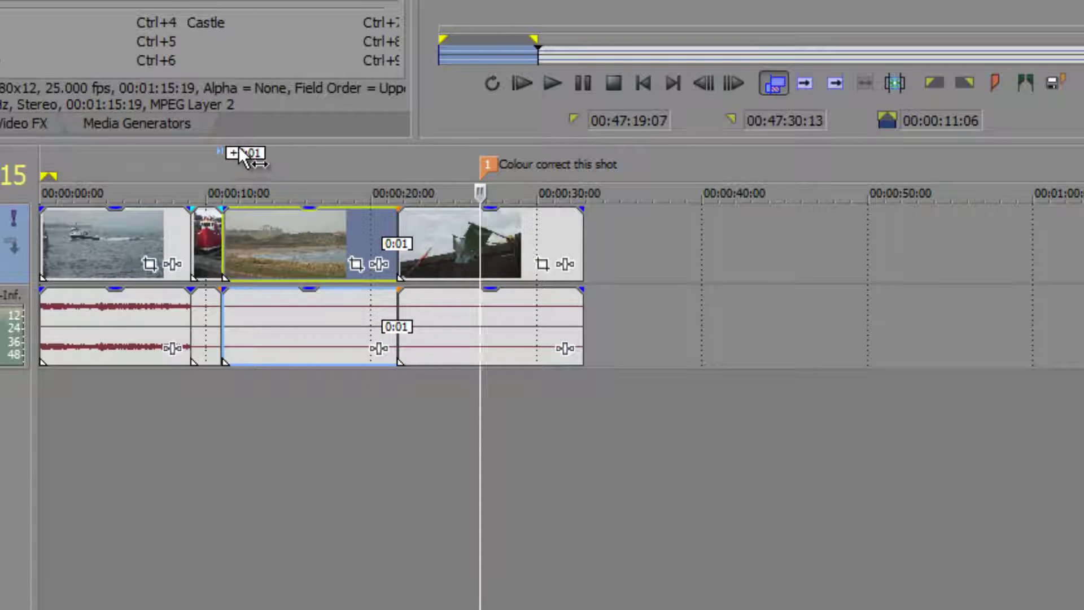
Step: Exit trim mode and undo the 'Colour correct this shot' marker and its label
key(Escape)
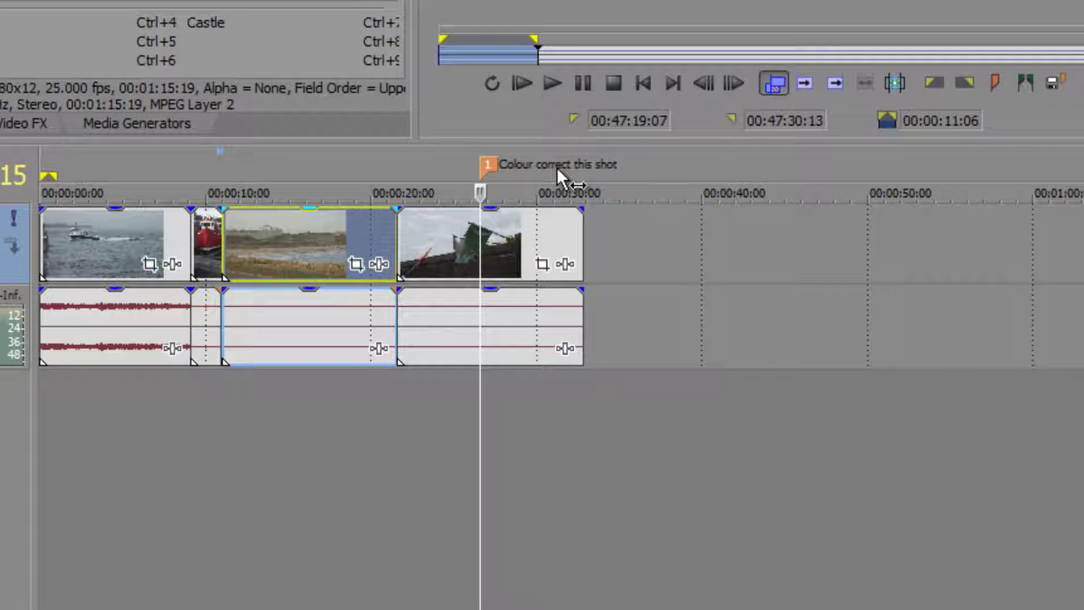
key(ctrl+z)
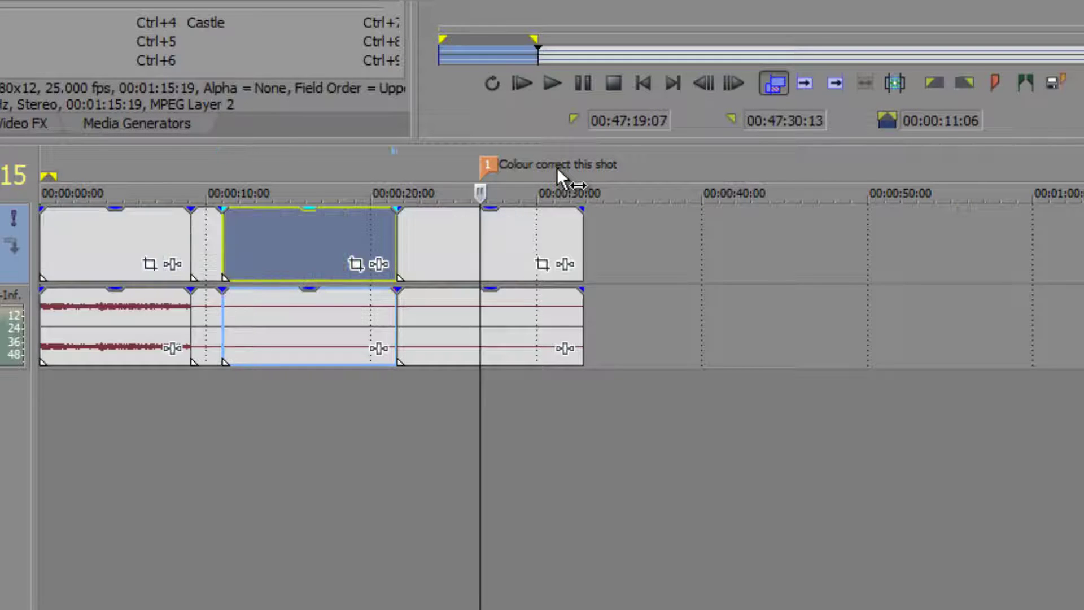
key(ctrl+z)
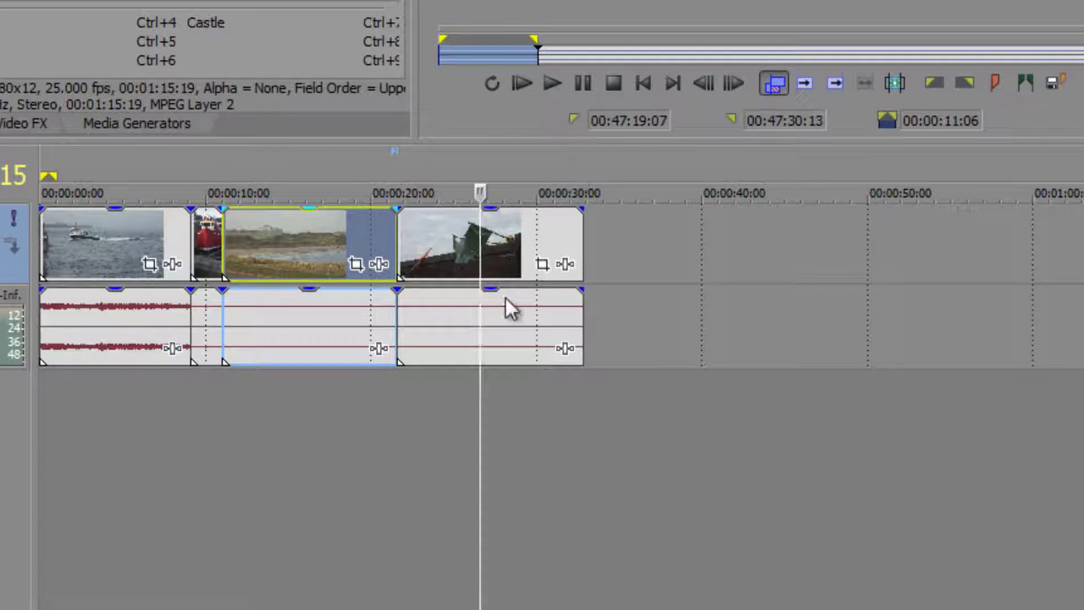
Step: Return the playhead to the project start and select the music wav in Project Media
click(74, 243)
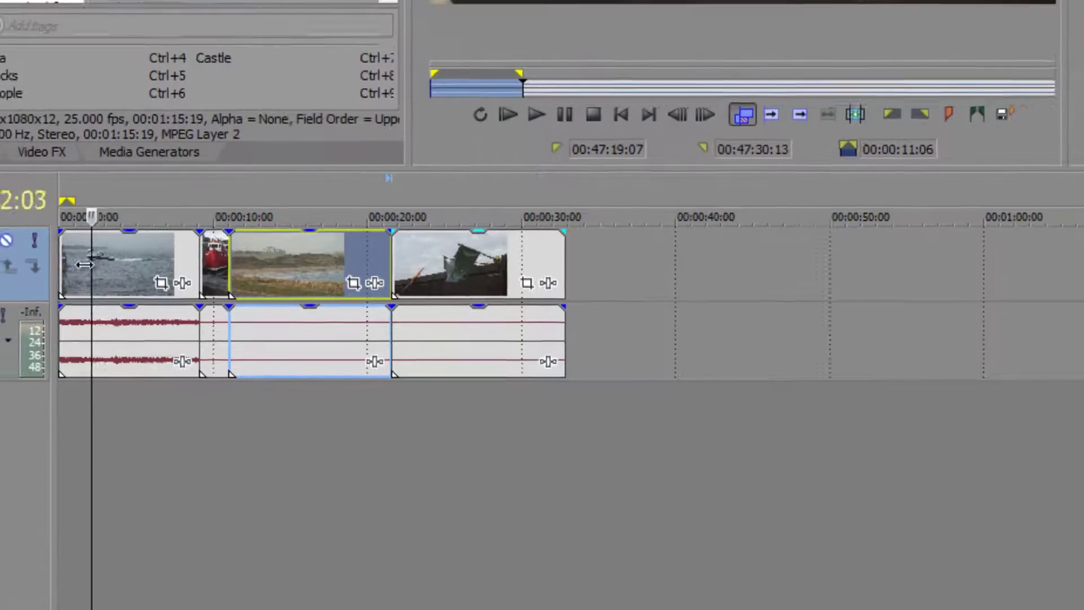
key(ctrl+Home)
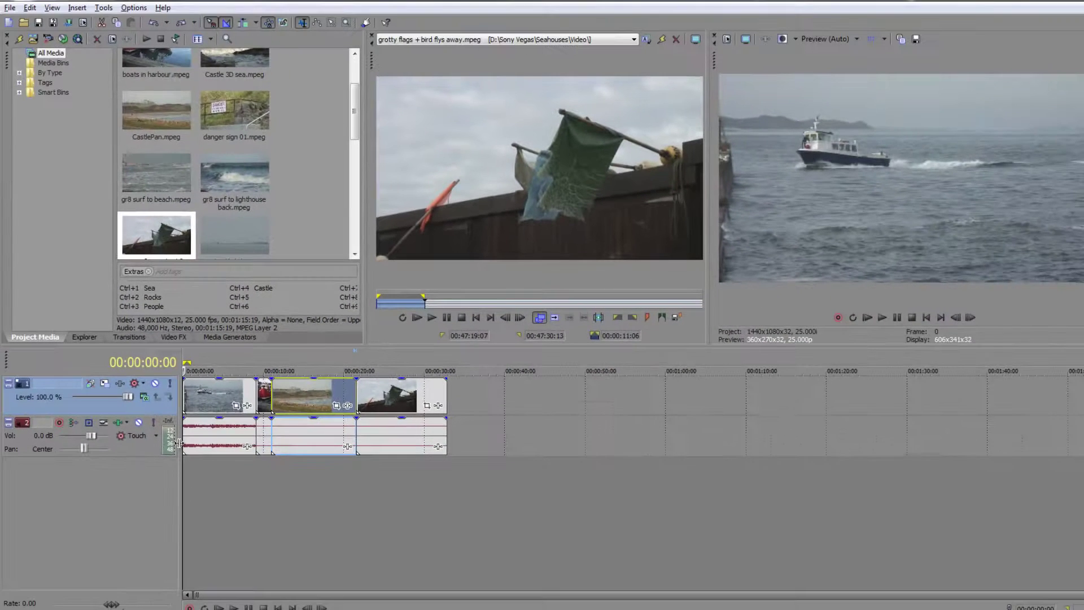
scroll(337, 72, up, 2)
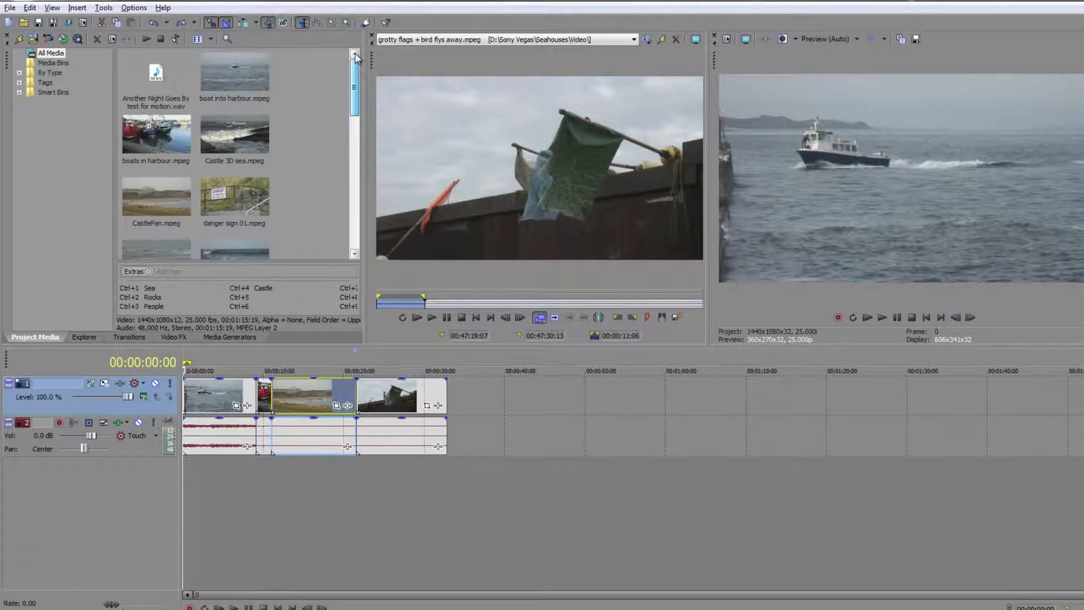
key(Home)
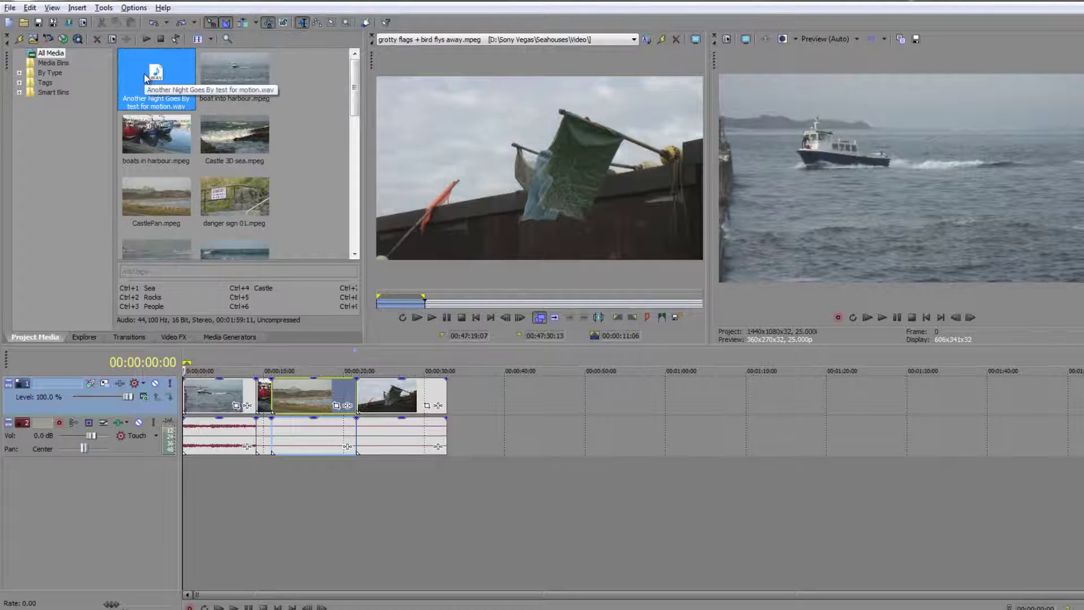
Step: Drag 'Another Night Goes By test for motion.wav' onto a new audio track below the clips
drag(156, 79, 162, 539)
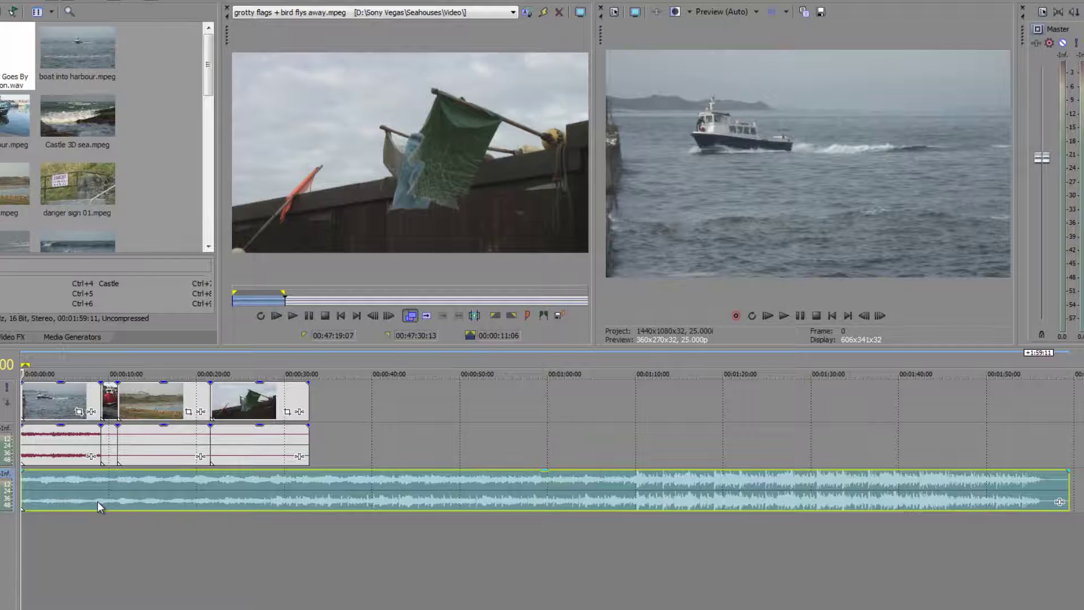
Step: Play the project and drop numbered markers on the music's beats, through marker 20
key(space)
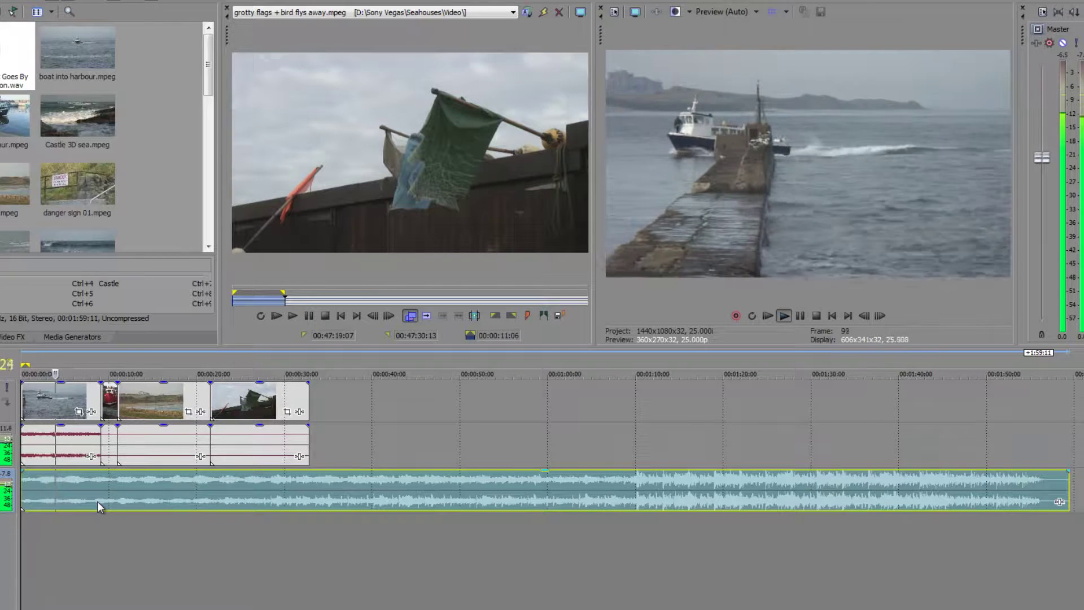
key(m)
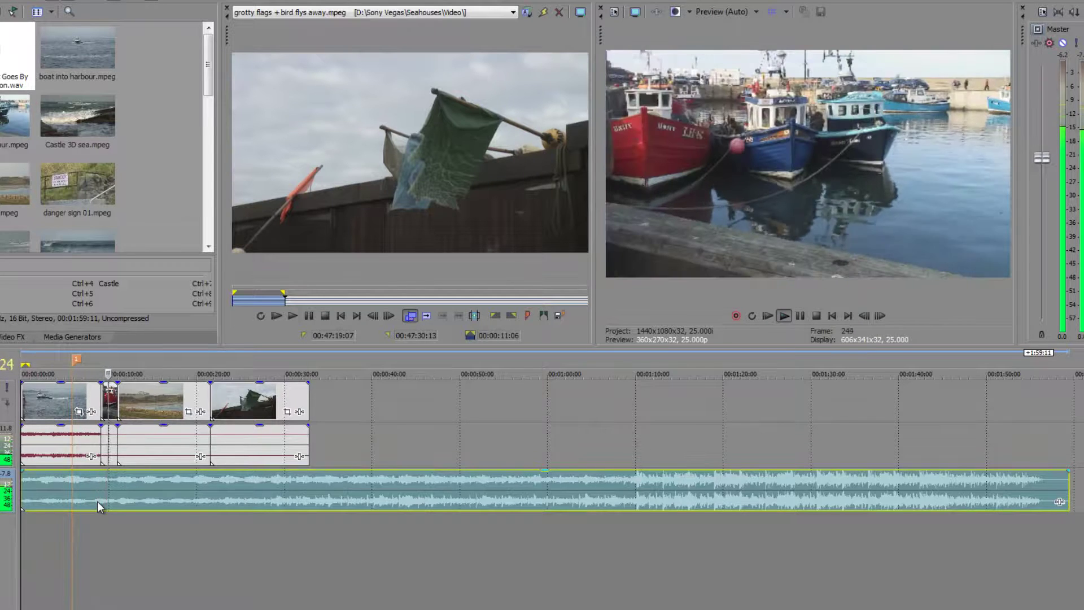
key(m)
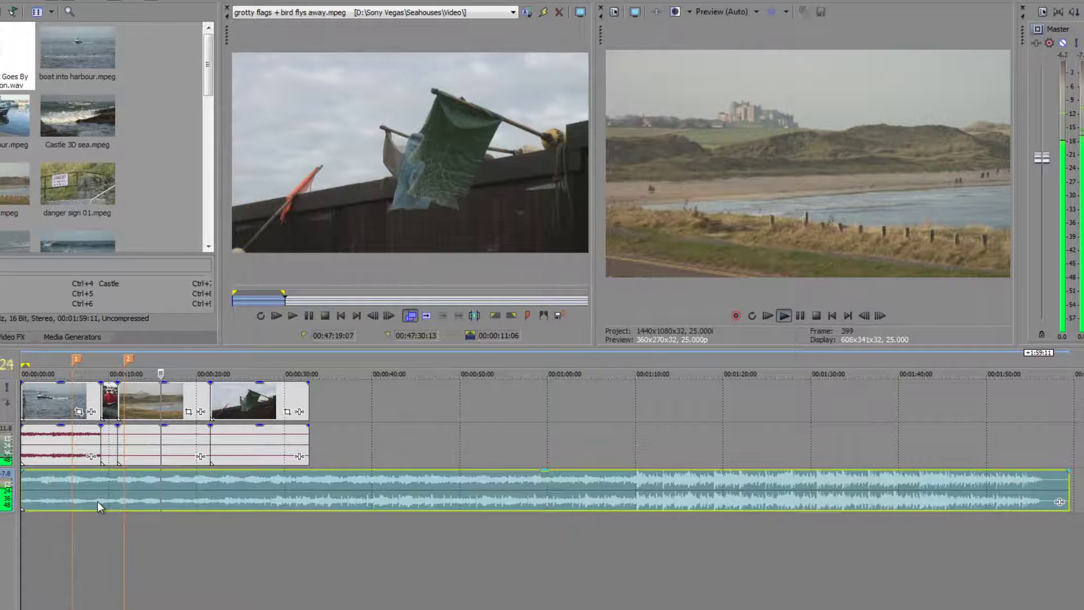
key(m)
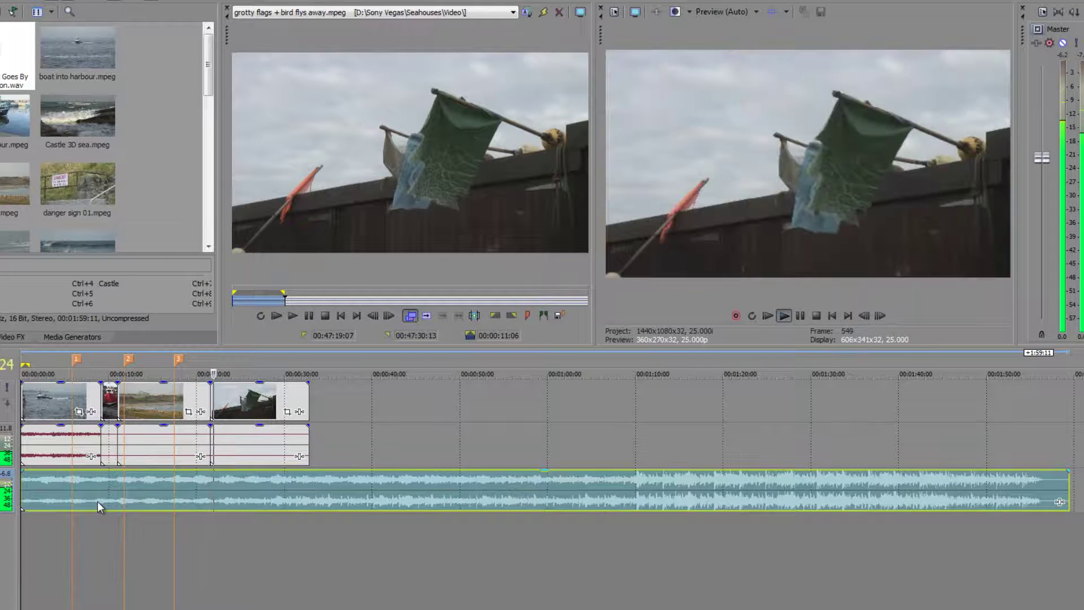
key(m)
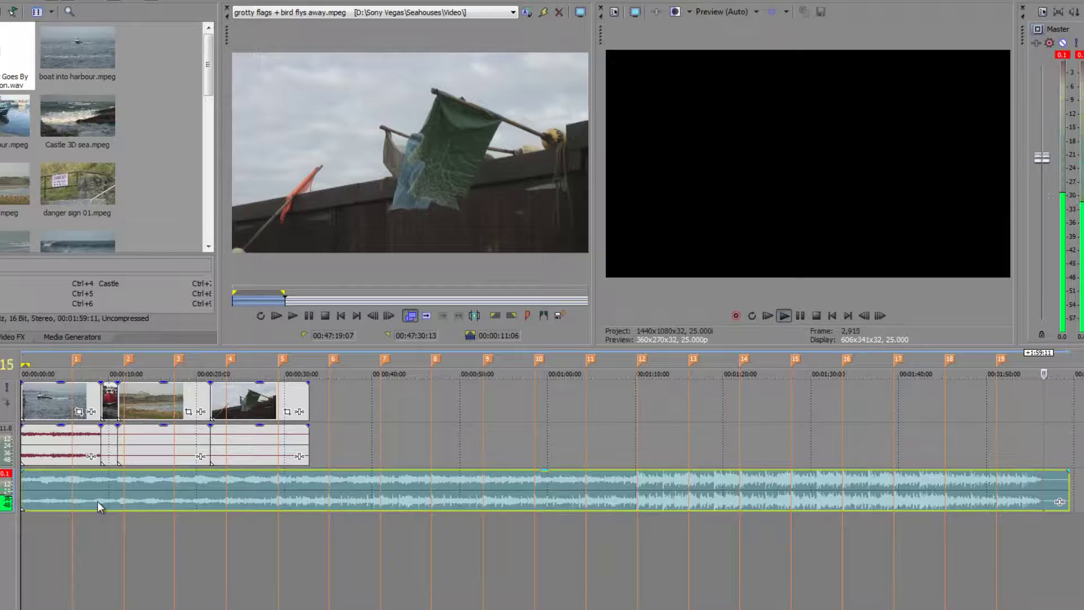
key(m)
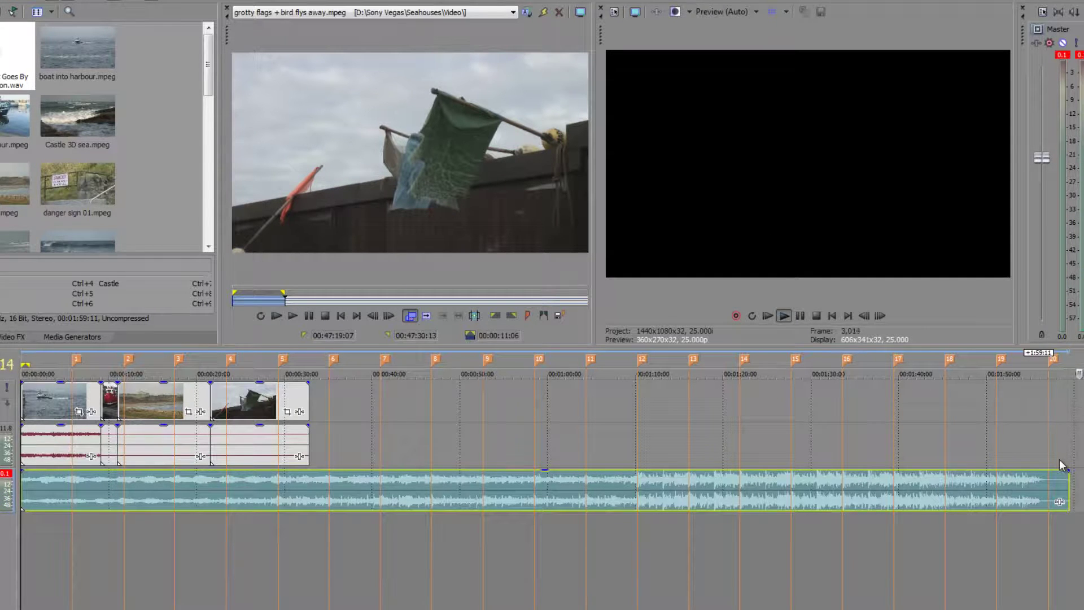
Step: Stop playback and trim the last video clip's end to snap to marker 5
key(space)
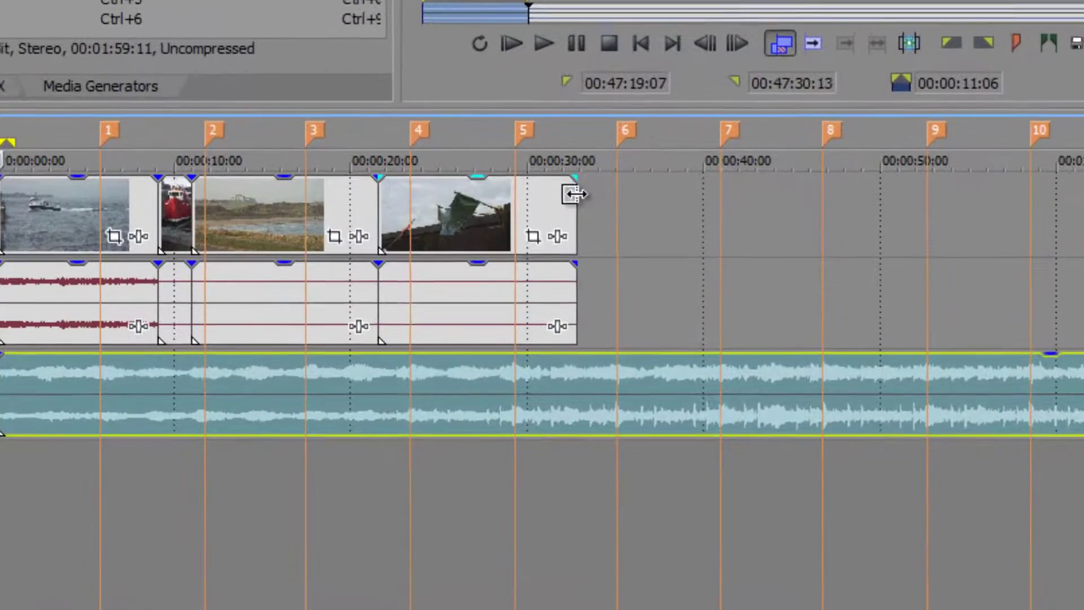
drag(574, 195, 520, 201)
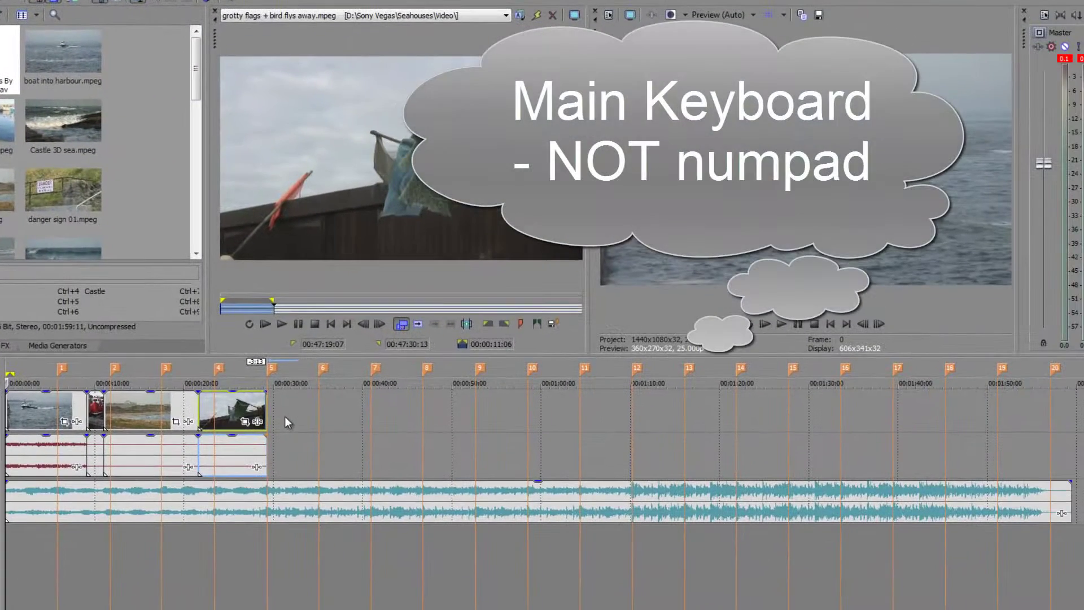
Step: Jump the playhead through markers 1, 2, 10, 11, 12 and finally 20
key(1)
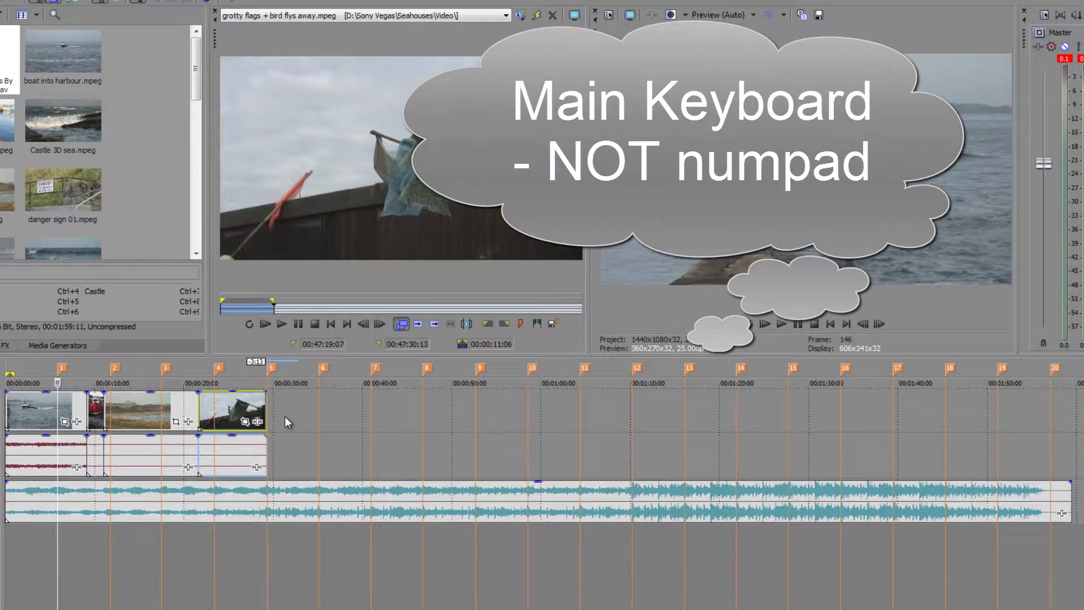
key(2)
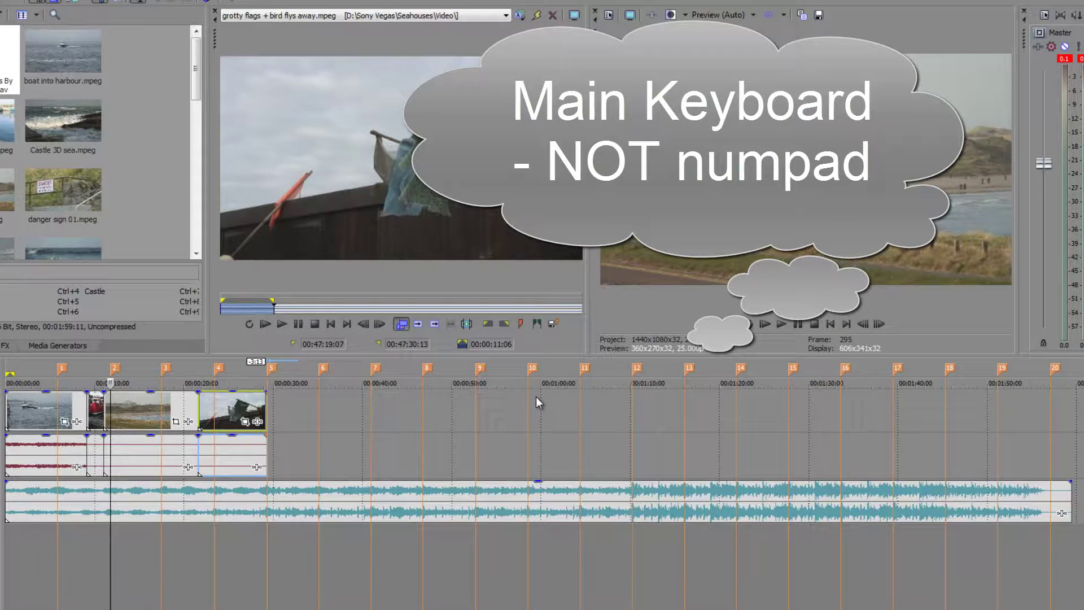
key(0)
key(ctrl+Right)
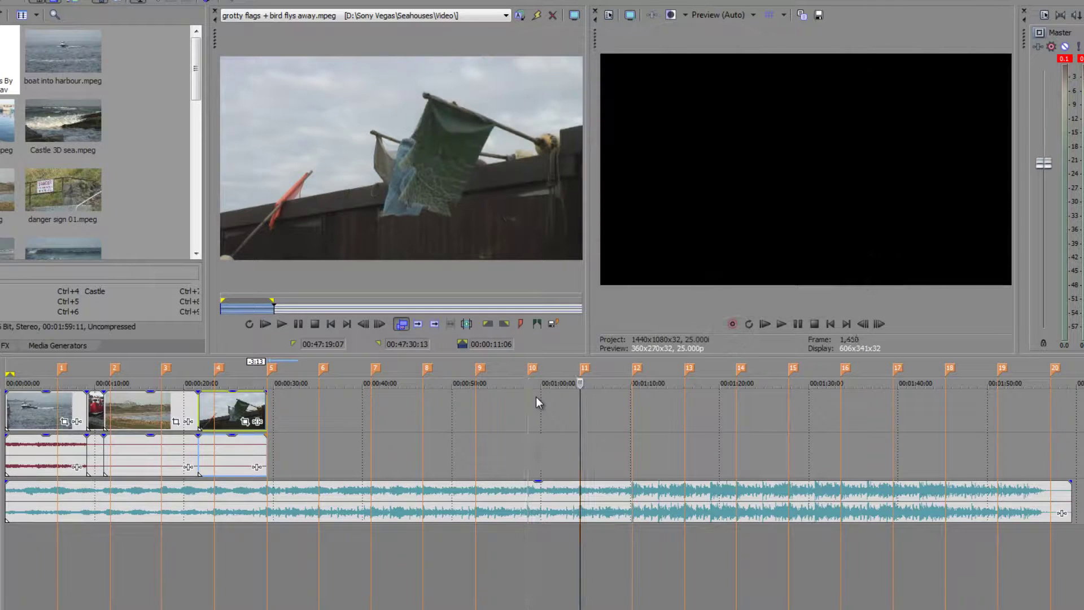
key(ctrl+Right)
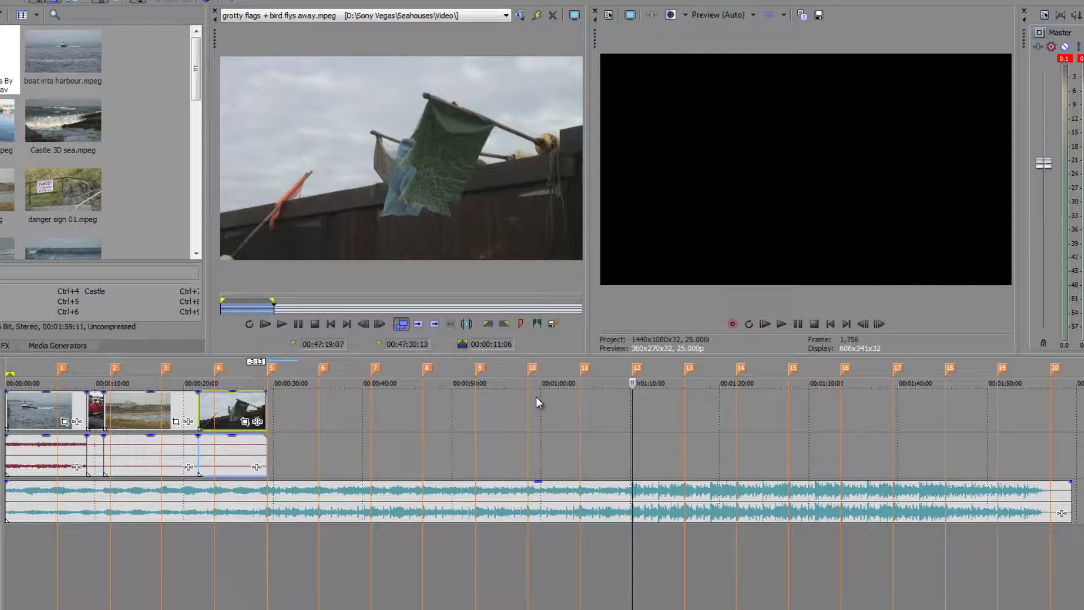
key(ctrl+Right)
key(ctrl+Right)
key(ctrl+Right)
key(ctrl+Right)
key(ctrl+Right)
key(ctrl+Right)
key(ctrl+Right)
key(ctrl+Right)
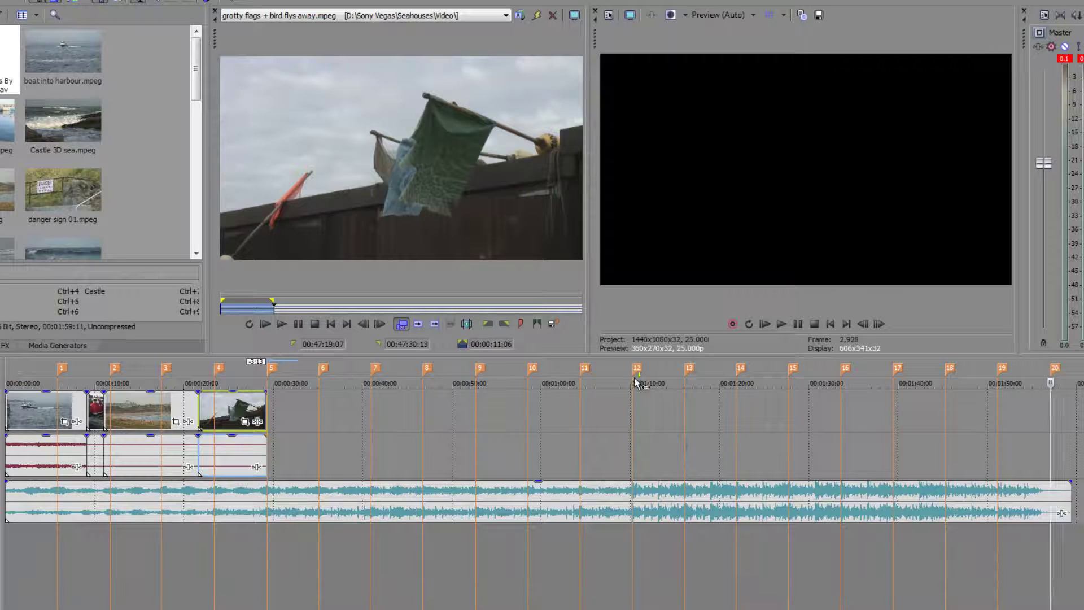
Step: Move marker 12 onto the 1:10:00 line, leaving marker 10 where it was
drag(637, 374, 651, 372)
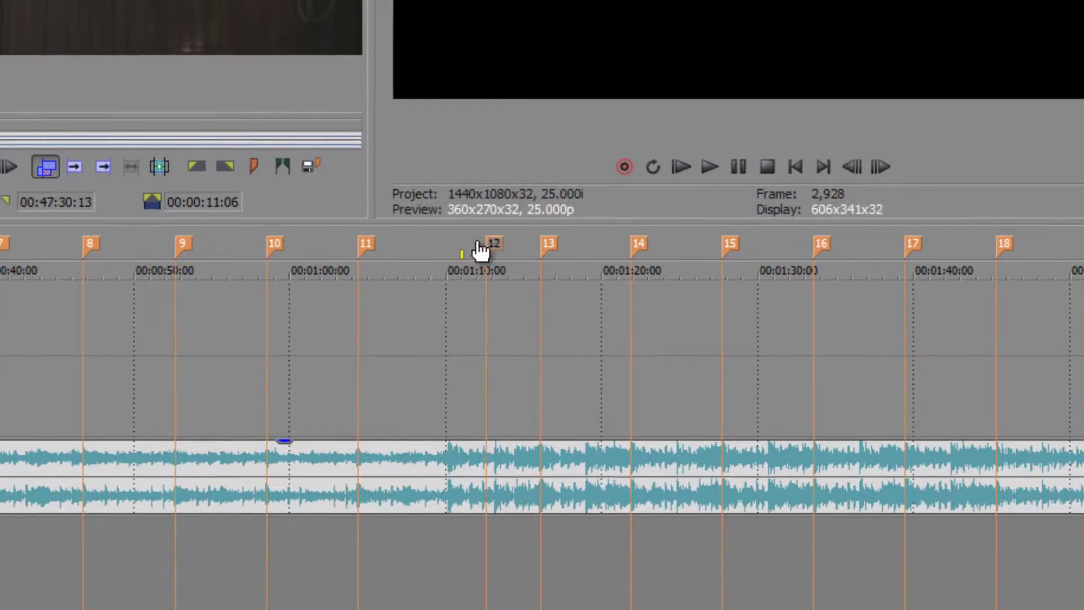
mouse_move(480, 250)
mouse_down()
mouse_move(419, 252)
mouse_move(480, 249)
mouse_move(426, 249)
mouse_move(475, 251)
mouse_move(458, 252)
mouse_up()
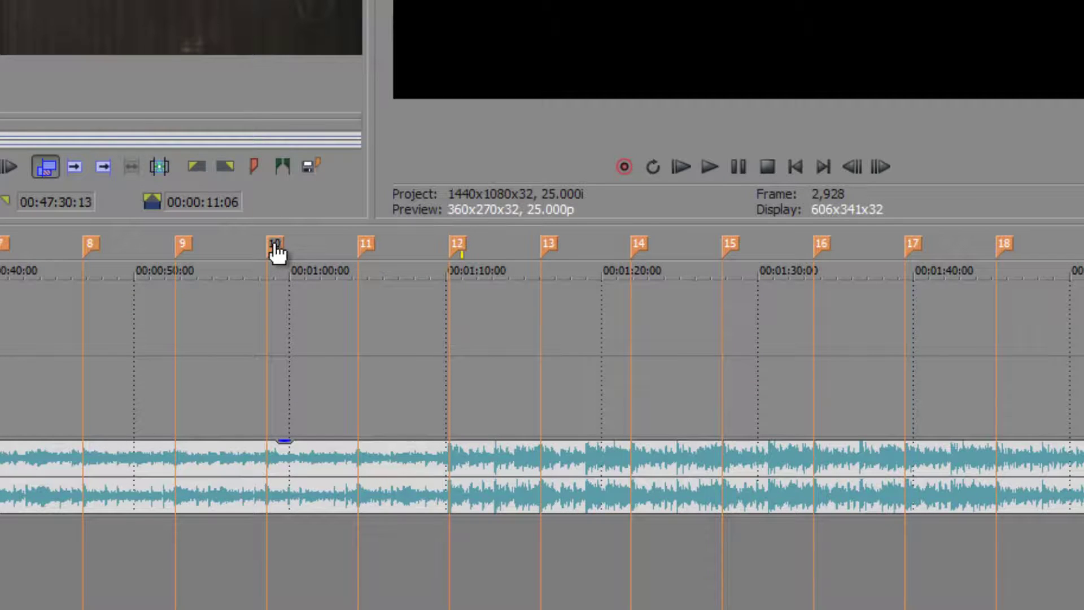
mouse_move(276, 249)
mouse_down()
mouse_move(315, 249)
mouse_move(244, 252)
mouse_move(305, 252)
mouse_move(259, 259)
mouse_move(276, 258)
mouse_up()
Step: Drag the first clip's audio gain down to about -5.6 dB and return to the project start
scroll(910, 309, left, 5)
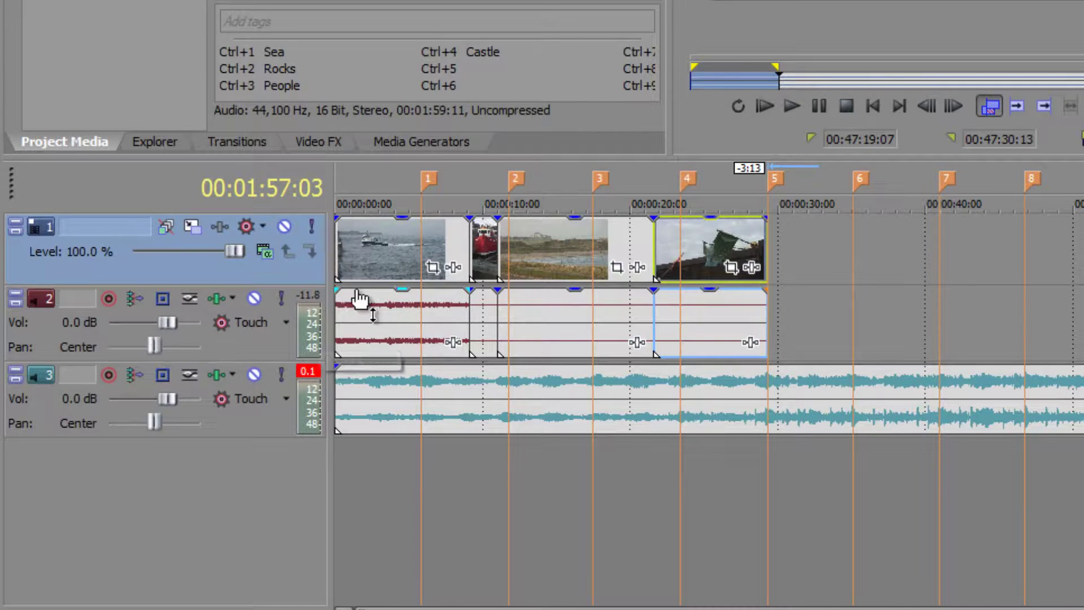
drag(399, 296, 400, 320)
drag(401, 322, 400, 338)
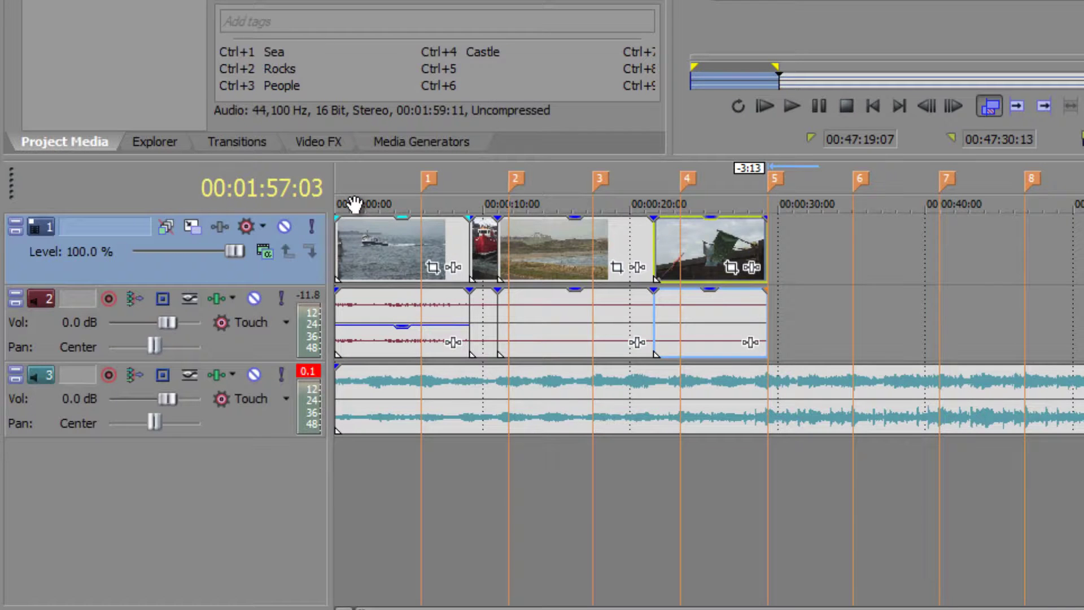
key(ctrl+Home)
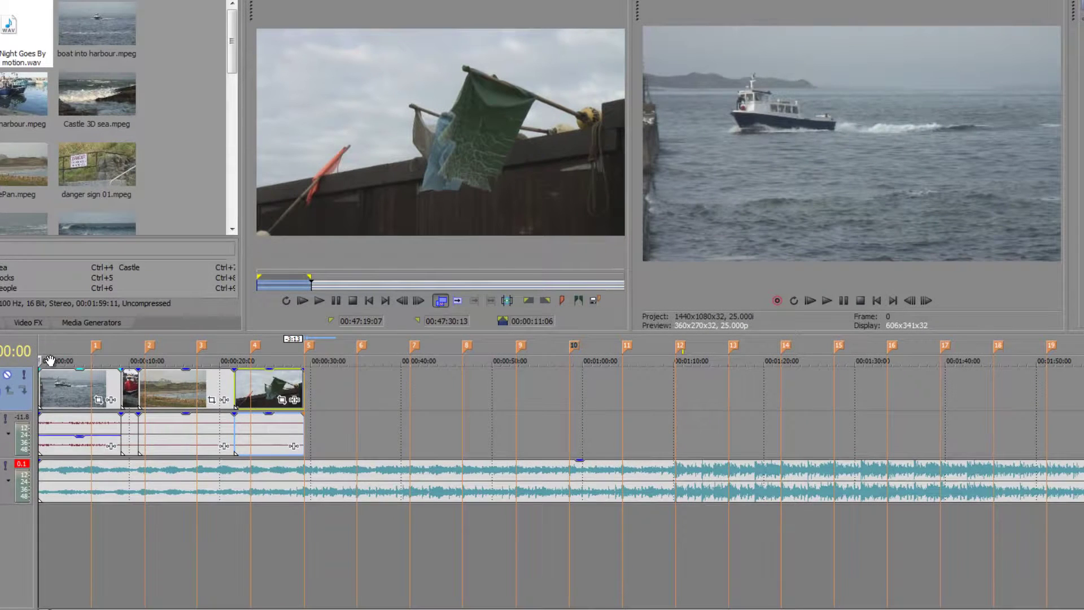
Step: Preview the project, then pull the first clip's audio gain down to -8.4 dB
key(space)
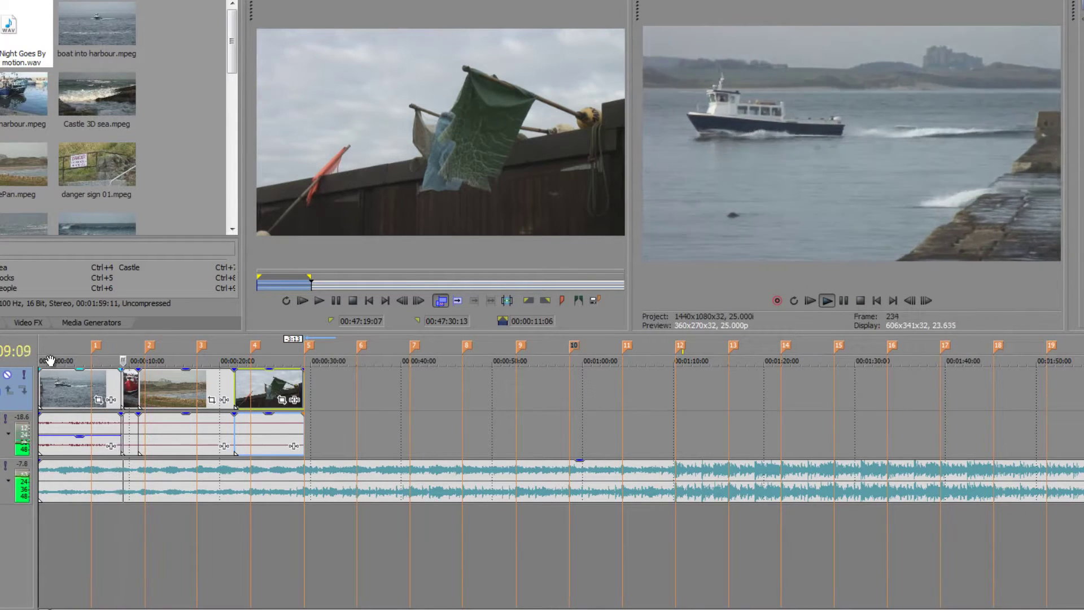
key(space)
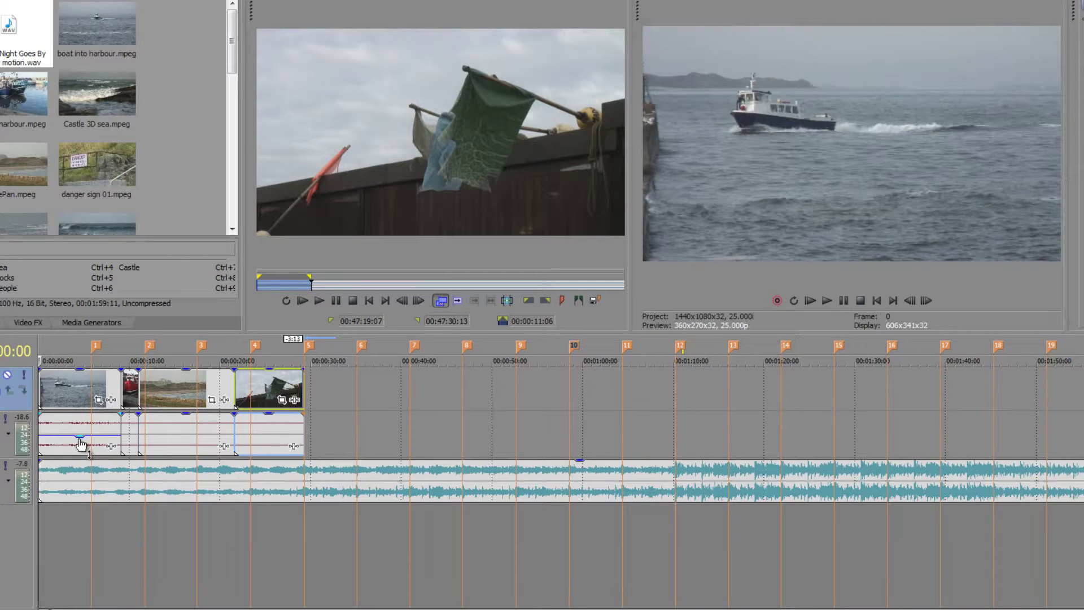
drag(81, 443, 81, 446)
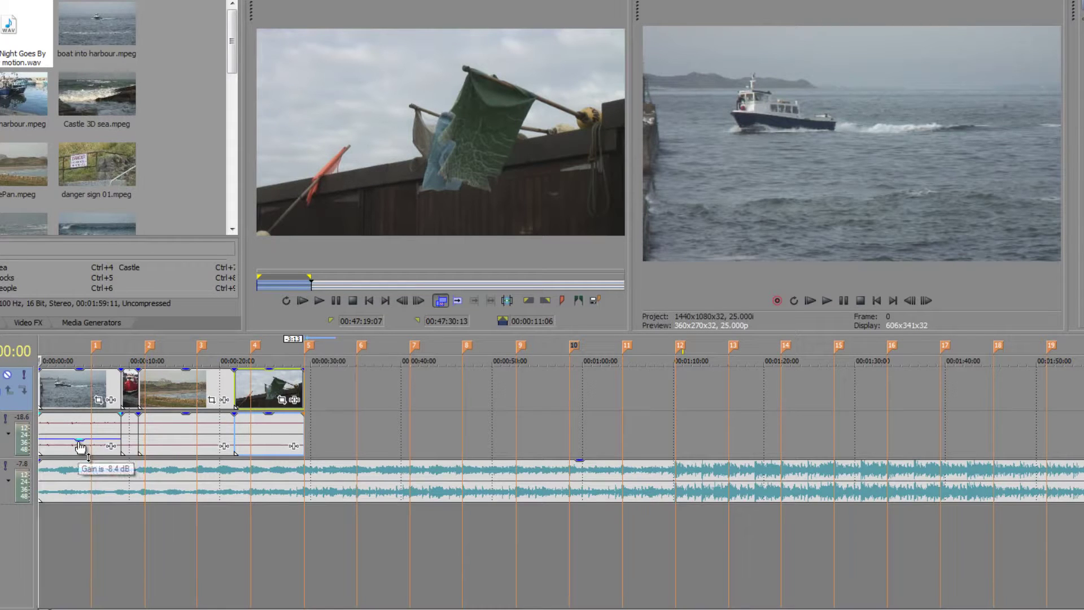